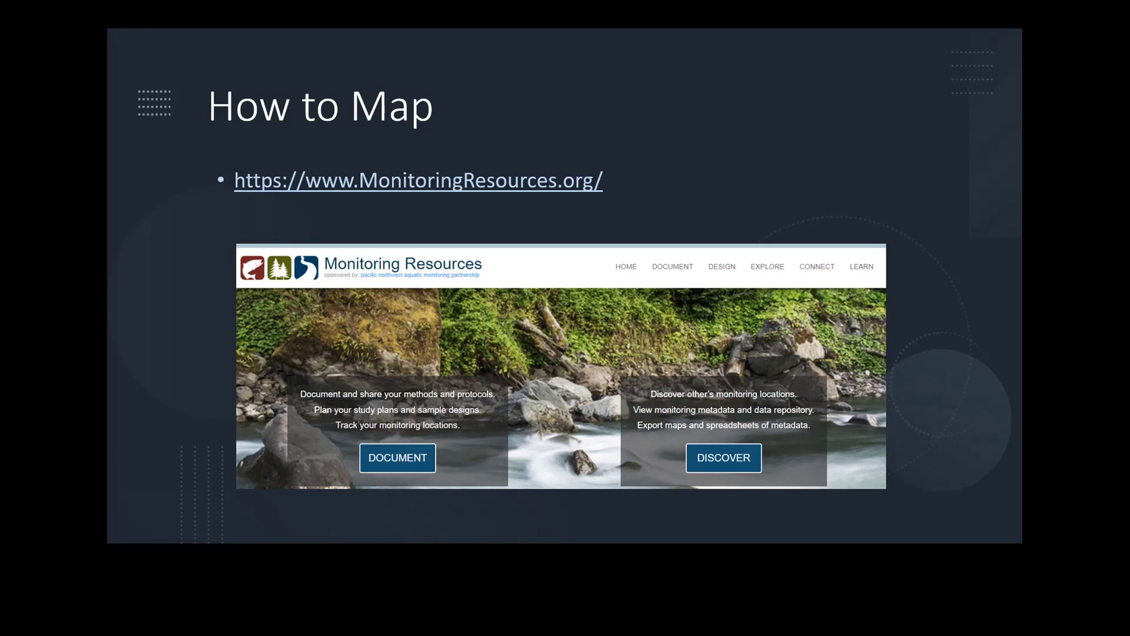
Back in Chrome, open the Snorkel Surveys - Juvenile (TEST) v1.0 protocol from My Protocols
{"action": "key", "text": "alt+Tab"}
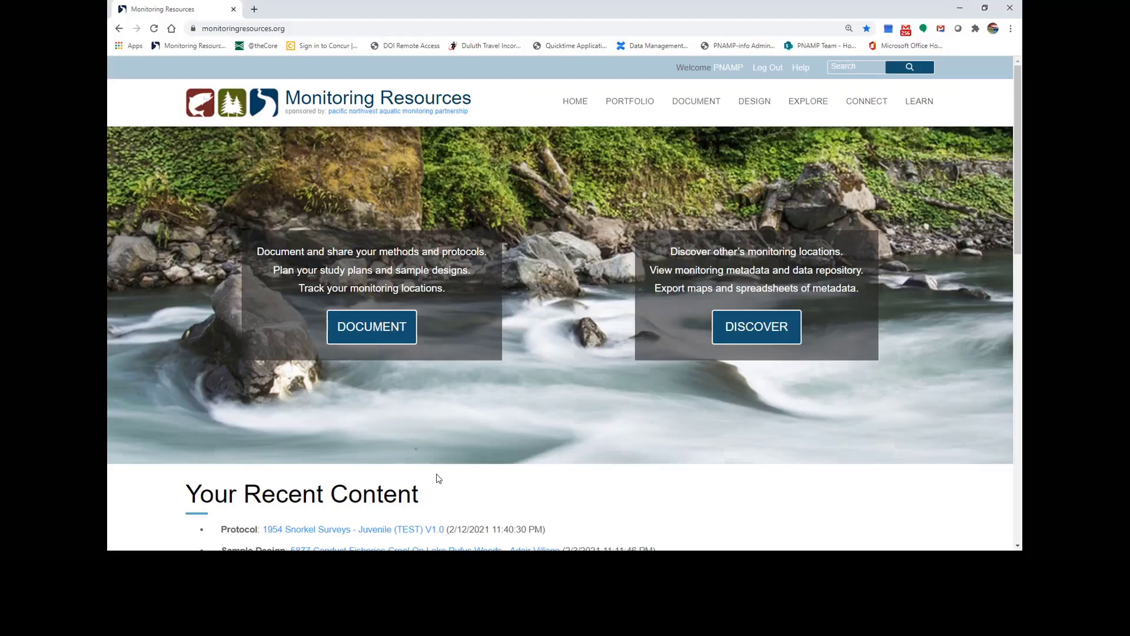
{"action": "mouse_move", "coordinate": [628, 109]}
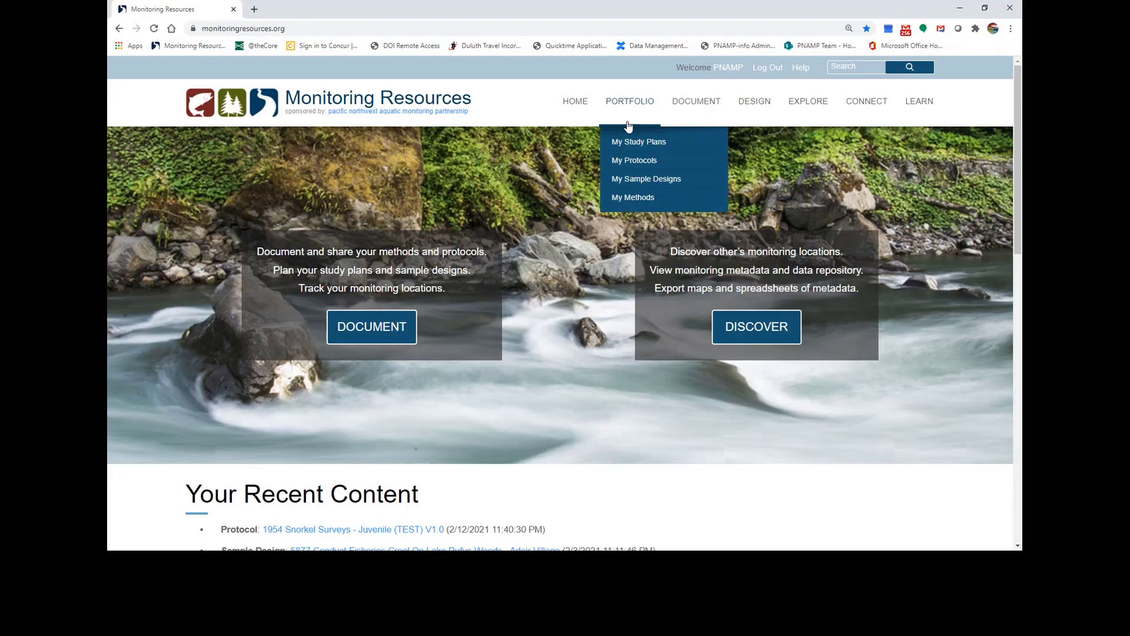
{"action": "left_click", "coordinate": [631, 162]}
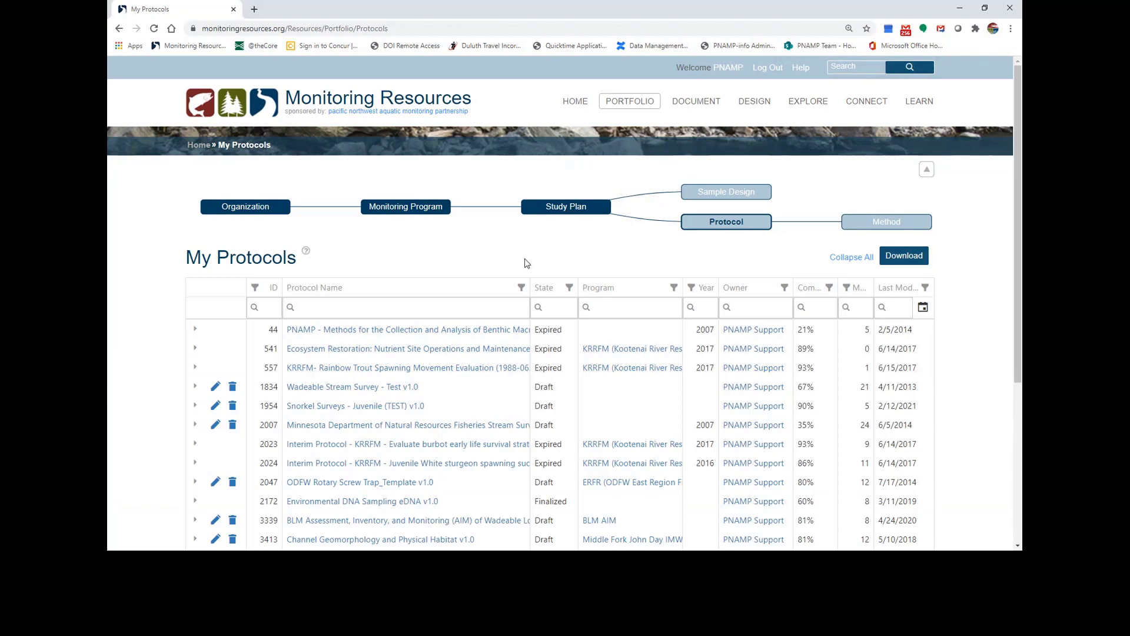
{"action": "scroll", "coordinate": [407, 312], "scroll_direction": "down", "scroll_amount": 1}
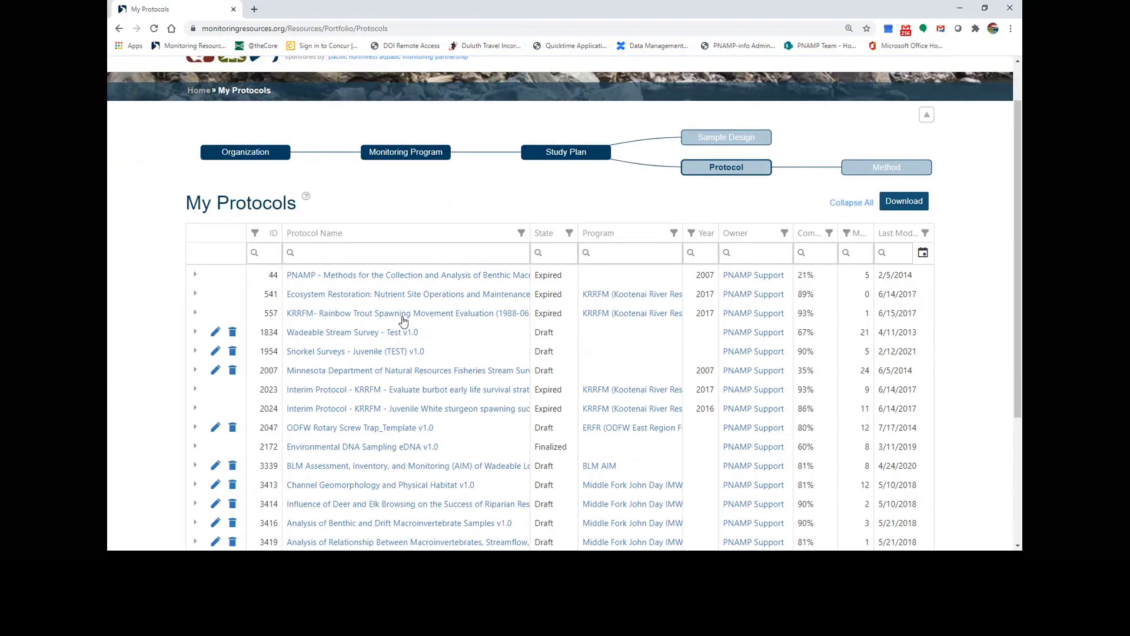
{"action": "left_click", "coordinate": [356, 354]}
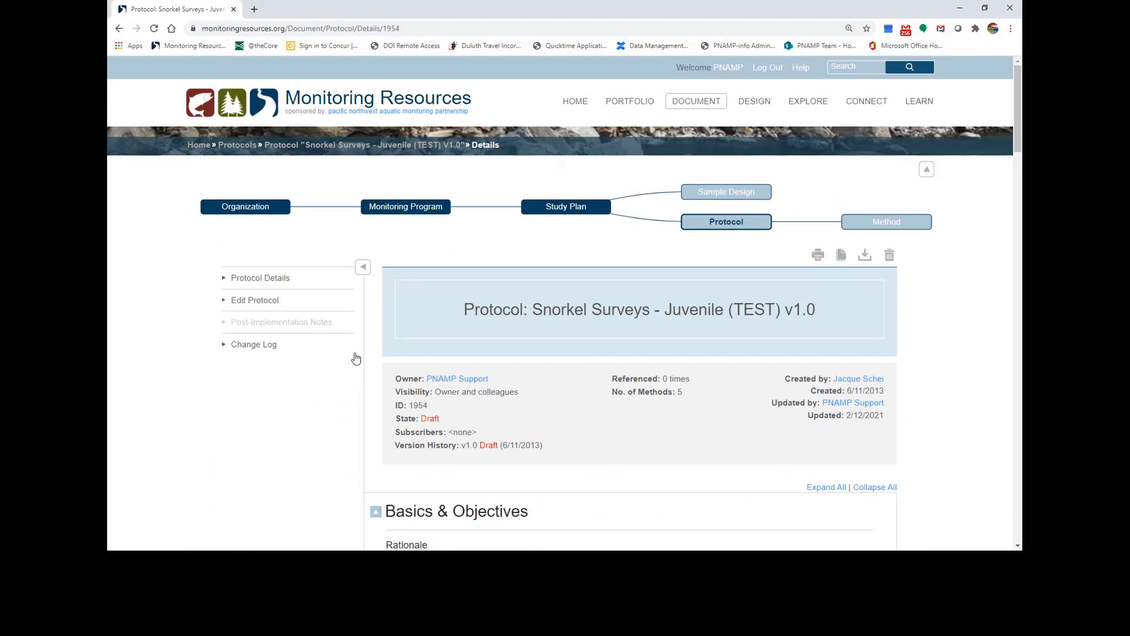
Edit the protocol and view its Metrics And Indicators page with the nine existing metrics
{"action": "left_click", "coordinate": [284, 307]}
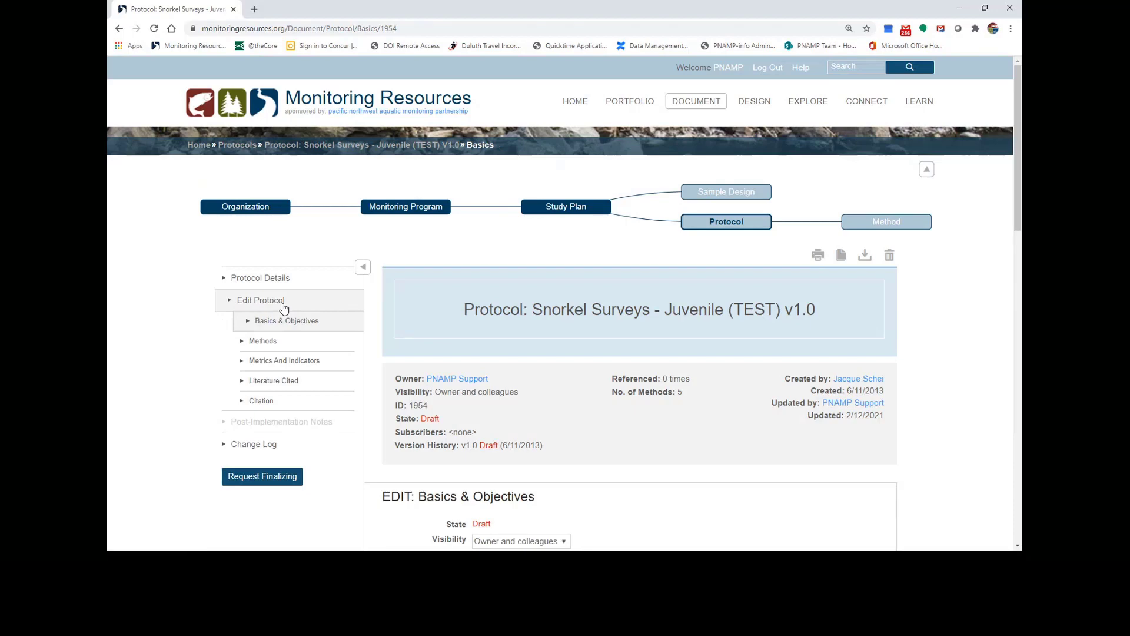
{"action": "left_click", "coordinate": [284, 365]}
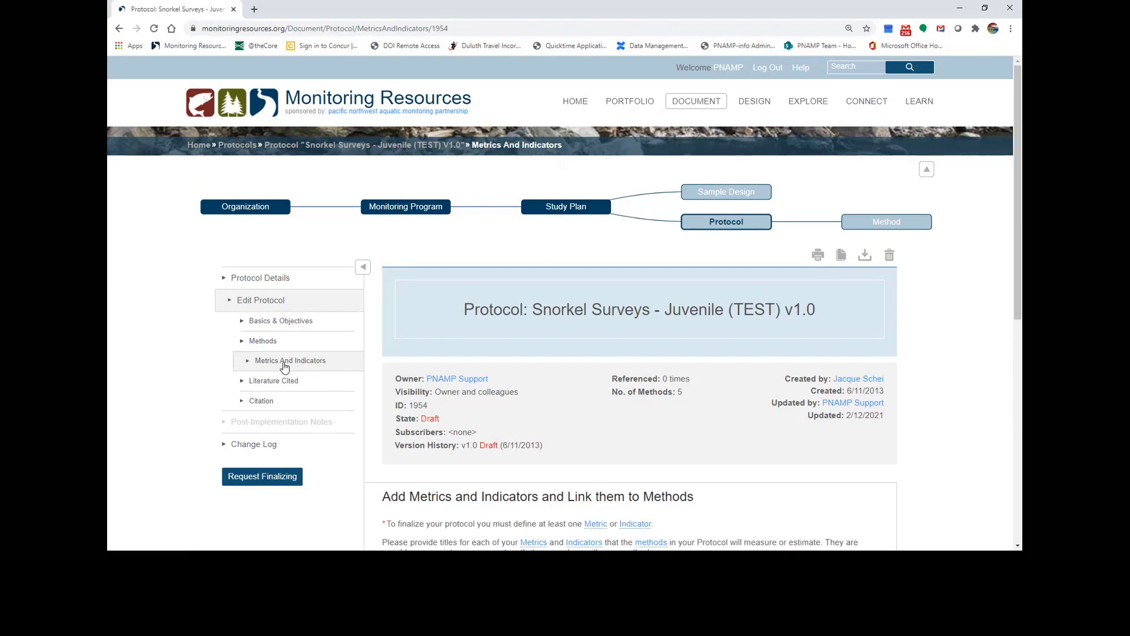
{"action": "scroll", "coordinate": [520, 357], "scroll_direction": "down", "scroll_amount": 6}
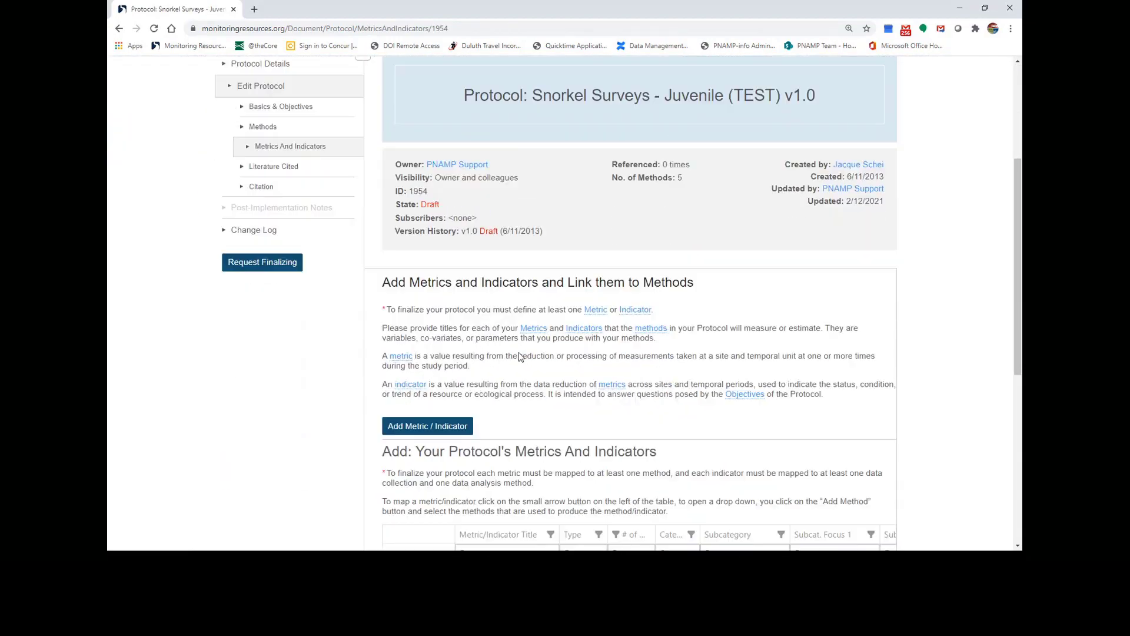
{"action": "scroll", "coordinate": [520, 357], "scroll_direction": "down", "scroll_amount": 2}
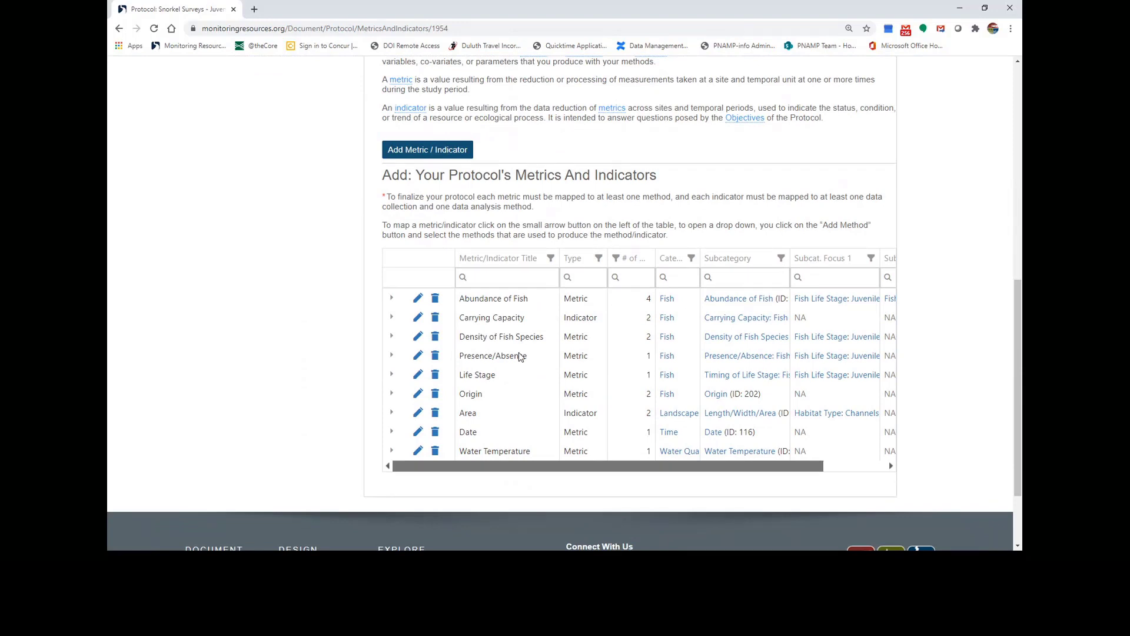
{"action": "scroll", "coordinate": [586, 281], "scroll_direction": "up", "scroll_amount": 1}
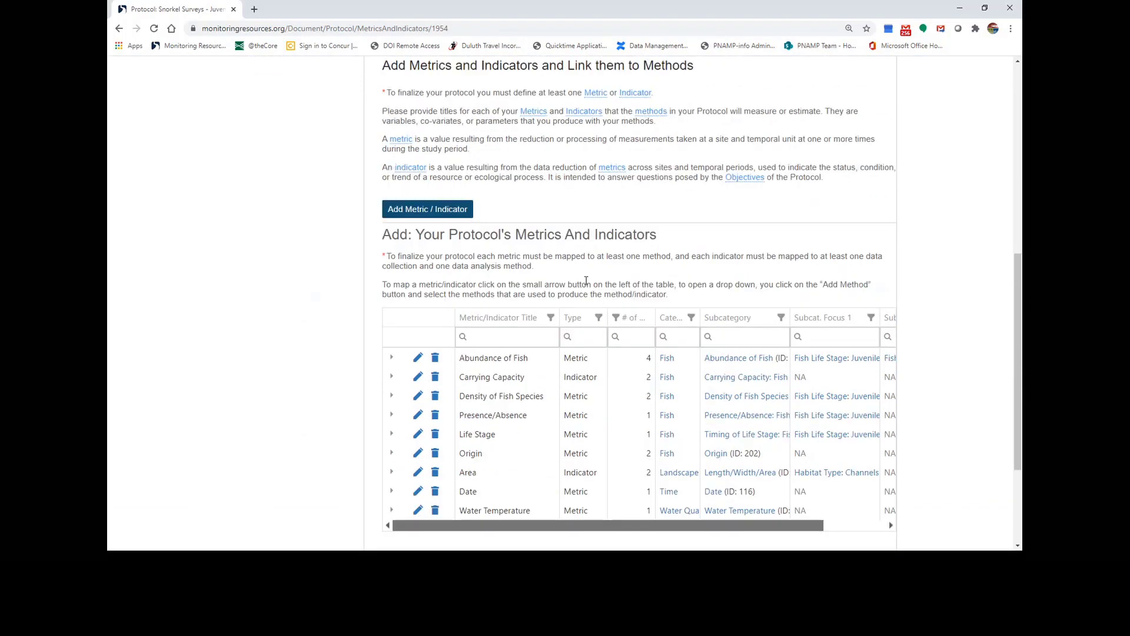
Start a new metric titled 'Fish Length'
{"action": "left_click", "coordinate": [433, 213]}
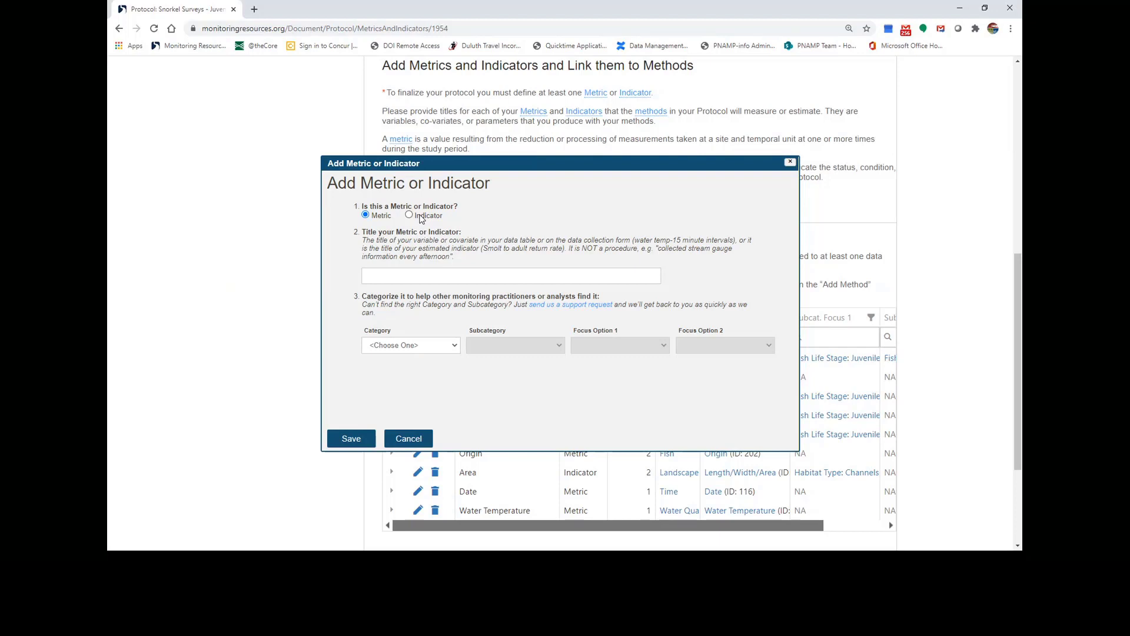
{"action": "left_click", "coordinate": [386, 274]}
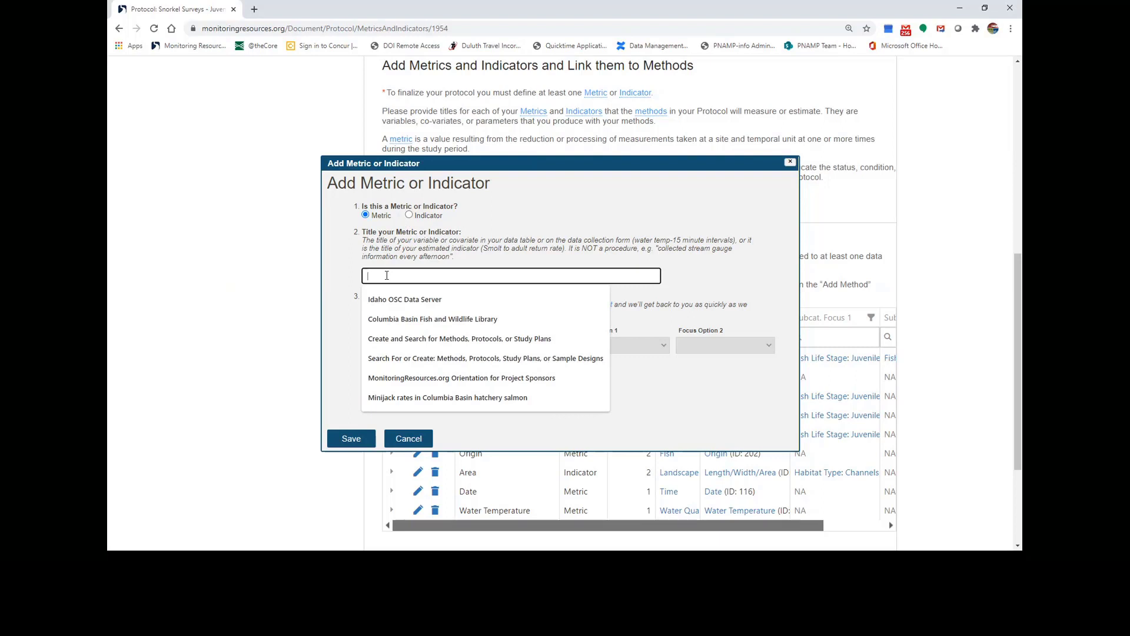
{"action": "type", "text": "Fish L"}
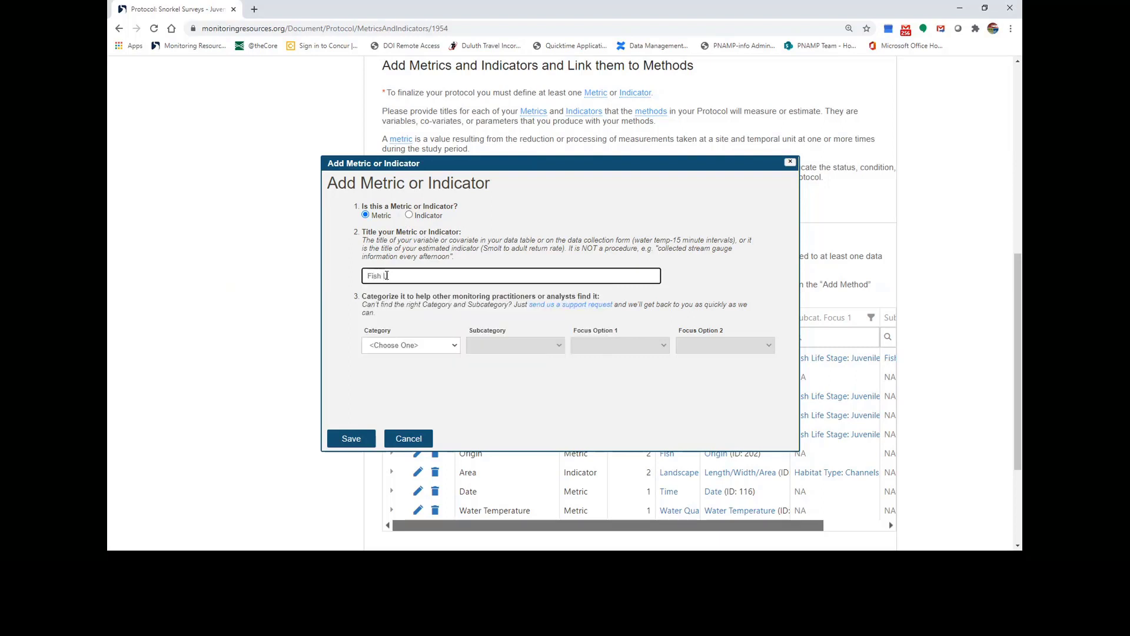
{"action": "type", "text": "ength"}
Categorize it as Fish, Length: Fish Species with Juvenile Fish focus, and save
{"action": "left_click", "coordinate": [452, 347]}
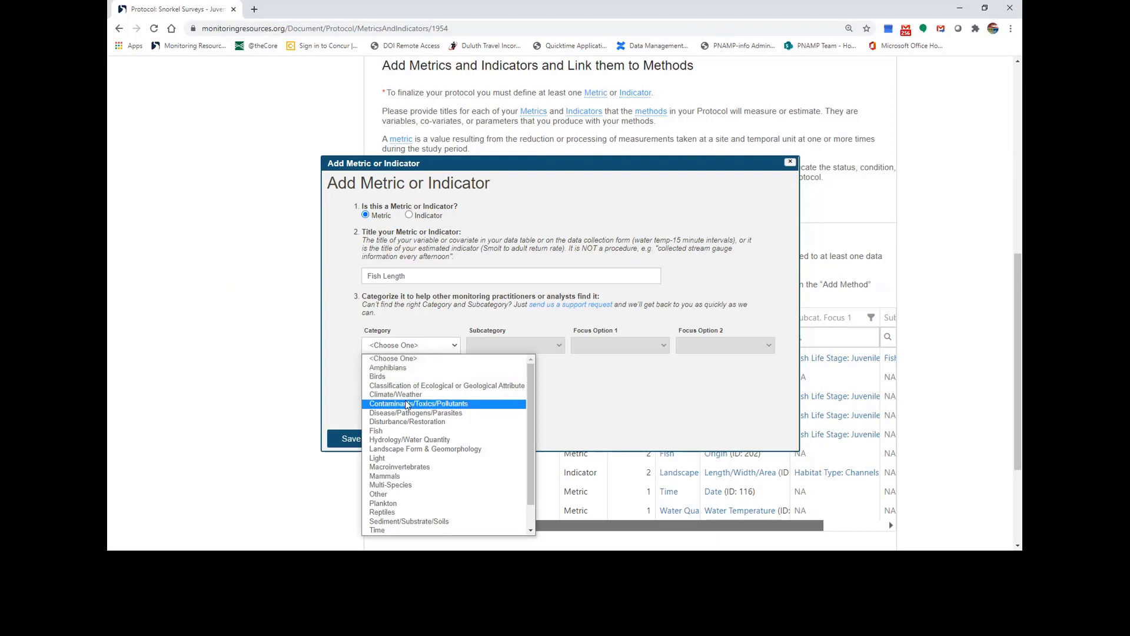
{"action": "left_click", "coordinate": [395, 435]}
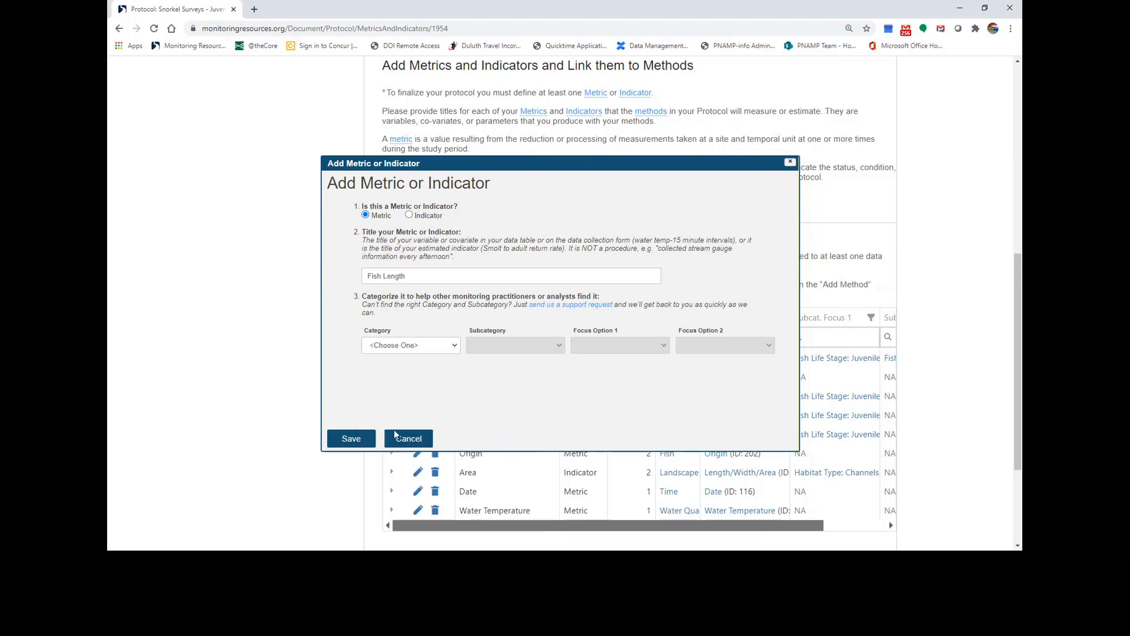
{"action": "left_click", "coordinate": [548, 347]}
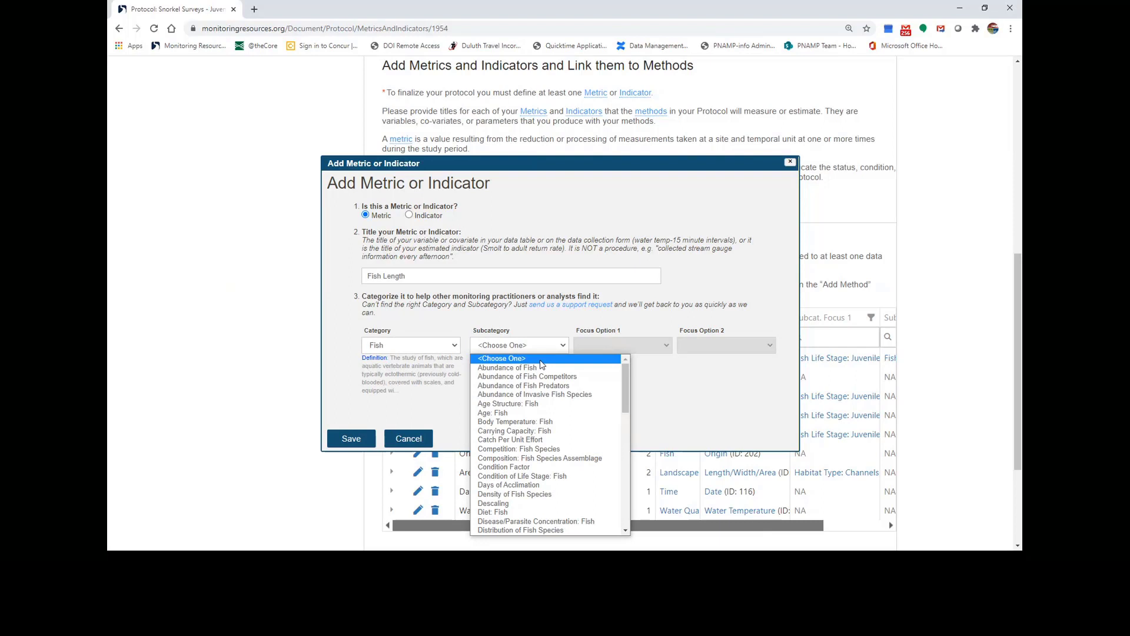
{"action": "scroll", "coordinate": [536, 391], "scroll_direction": "down", "scroll_amount": 3}
{"action": "scroll", "coordinate": [535, 395], "scroll_direction": "down", "scroll_amount": 4}
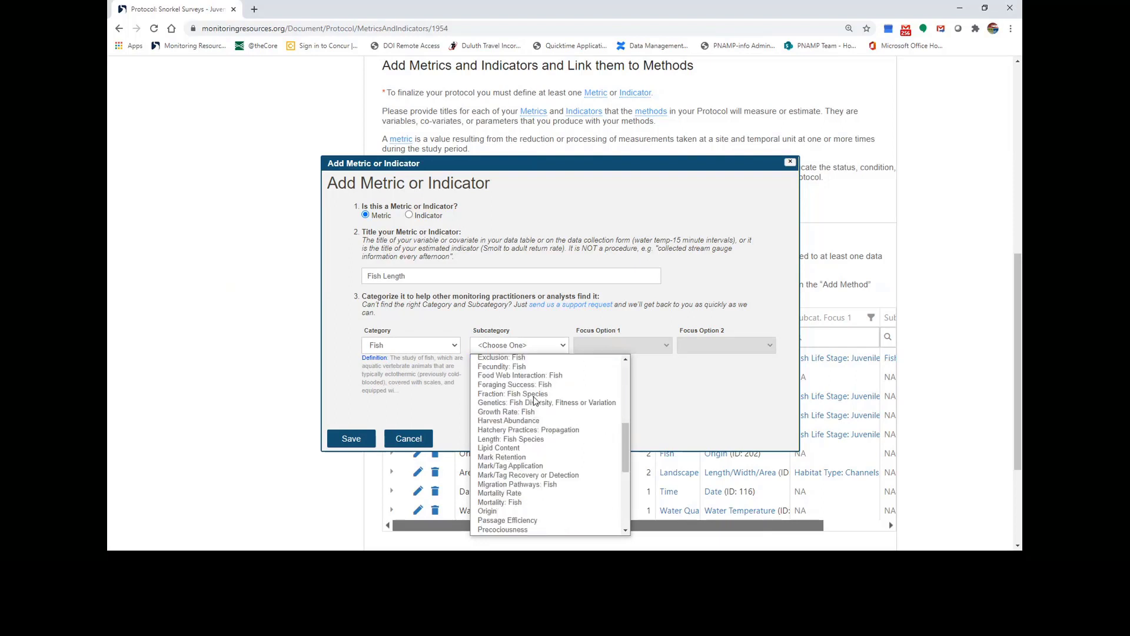
{"action": "left_click", "coordinate": [518, 440]}
{"action": "left_click", "coordinate": [652, 349]}
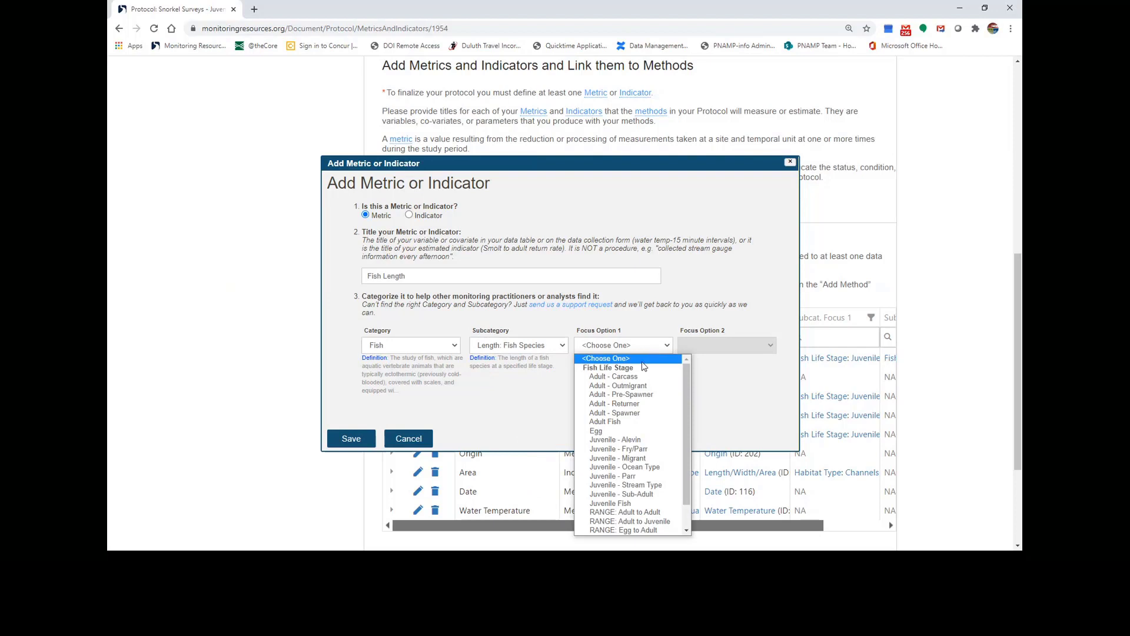
{"action": "left_click", "coordinate": [634, 504]}
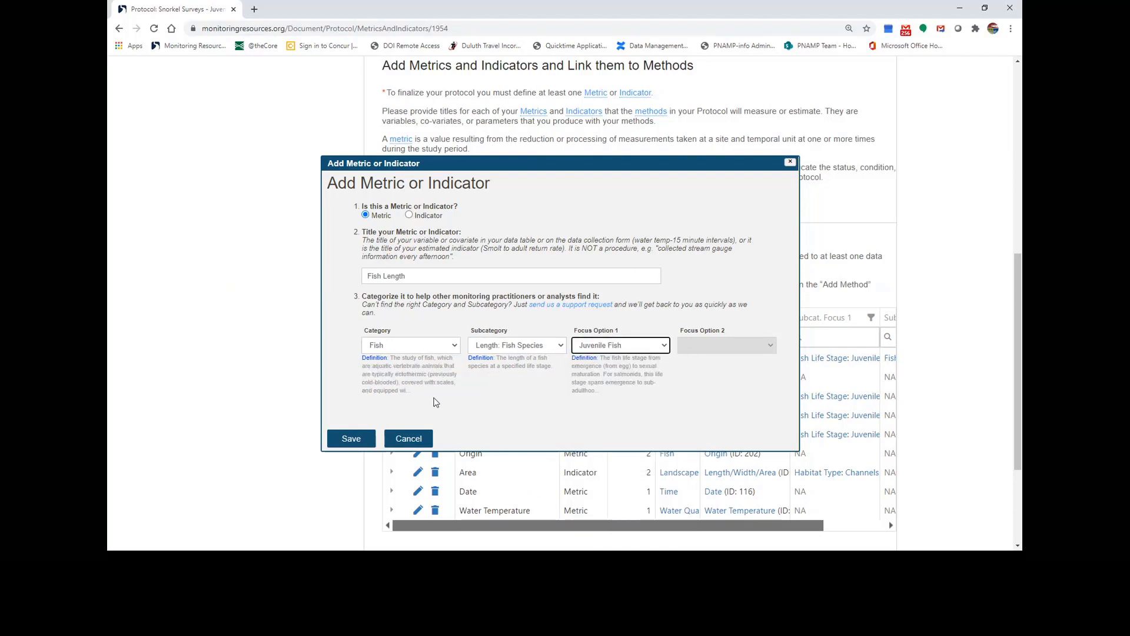
{"action": "left_click", "coordinate": [356, 442]}
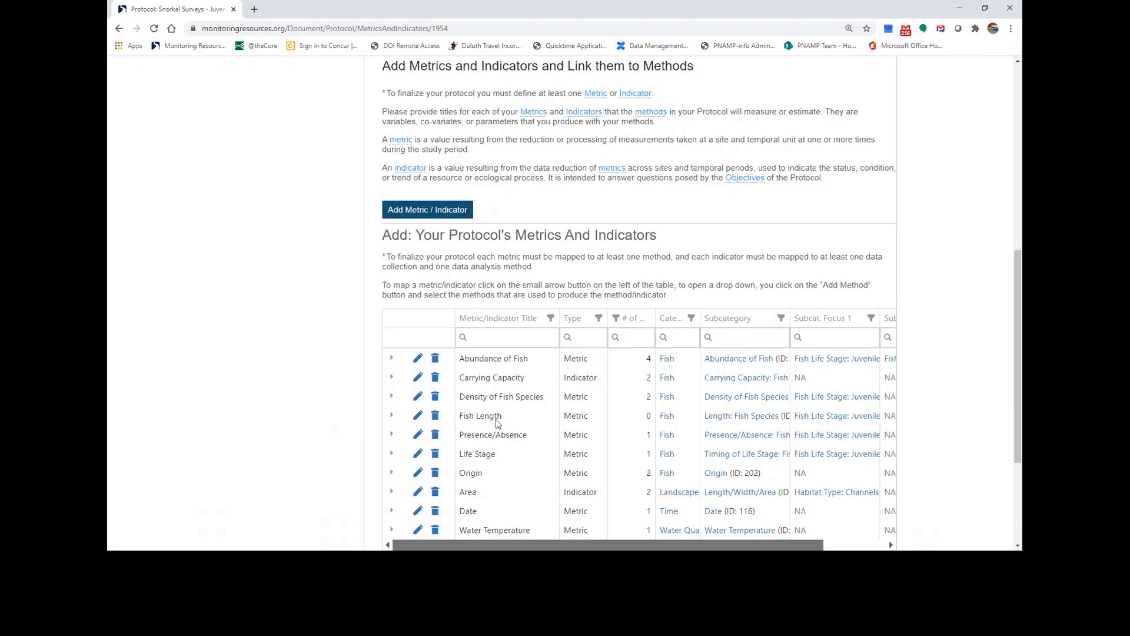
Expand the Fish Length row and bring up its Add Methods dialog
{"action": "left_click", "coordinate": [392, 416]}
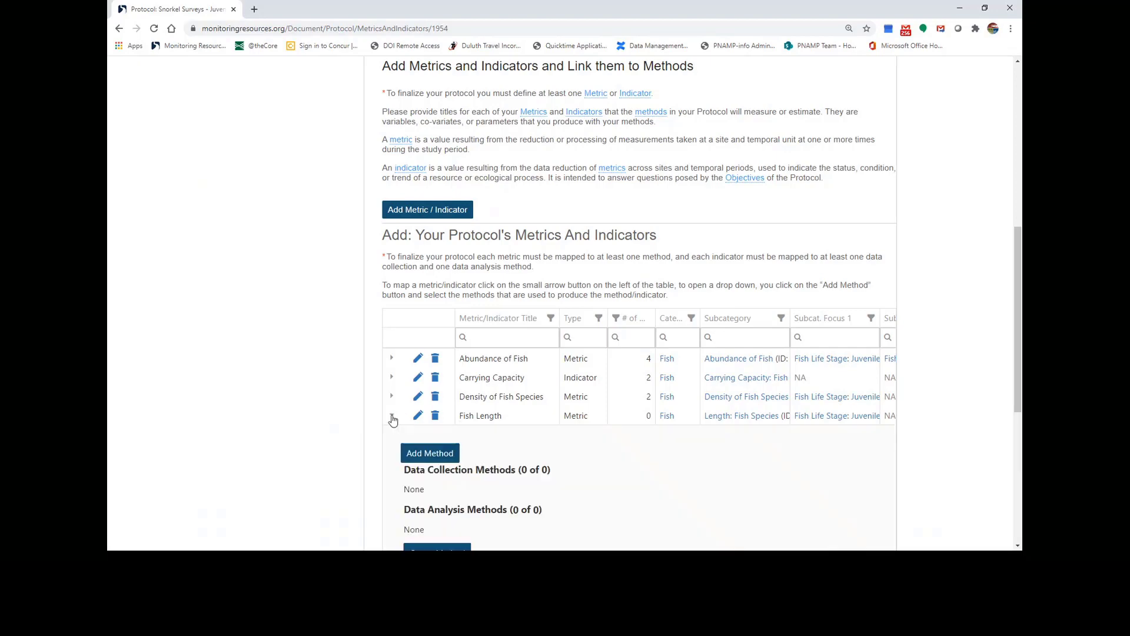
{"action": "left_click", "coordinate": [429, 452]}
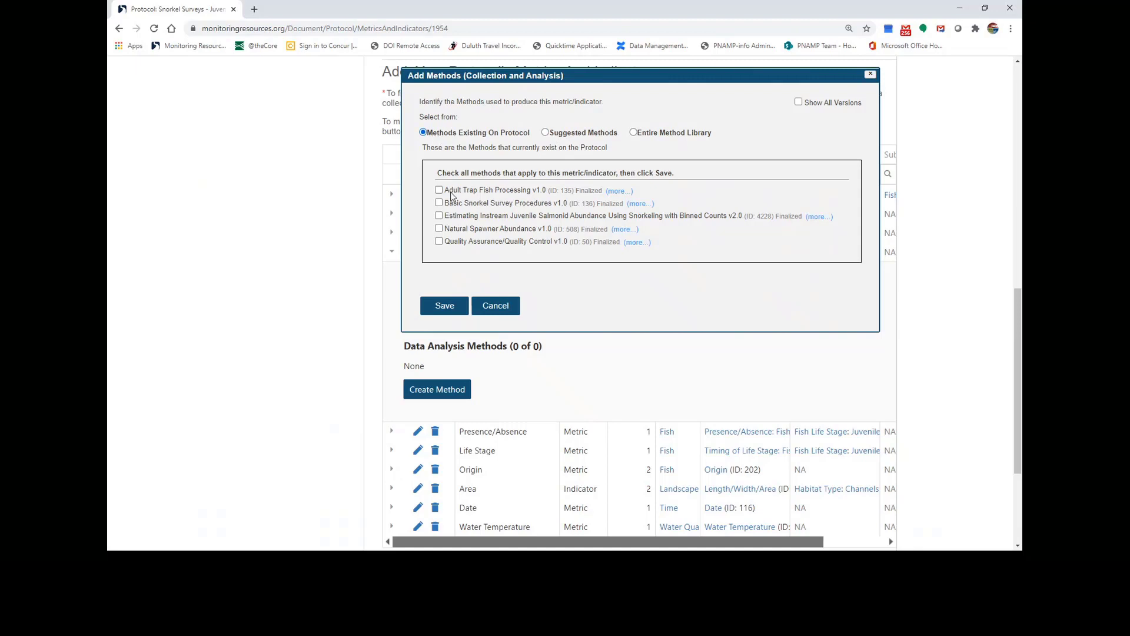
Tick and then untick the three existing protocol methods, leaving none selected
{"action": "left_click", "coordinate": [439, 203]}
{"action": "left_click", "coordinate": [439, 215]}
{"action": "left_click", "coordinate": [439, 229]}
{"action": "left_click", "coordinate": [438, 228]}
{"action": "left_click", "coordinate": [439, 216]}
{"action": "left_click", "coordinate": [438, 203]}
Under Suggested Methods, tick Measuring Fish Length: Fork length v2.0 and Total length v1.0
{"action": "left_click", "coordinate": [546, 133]}
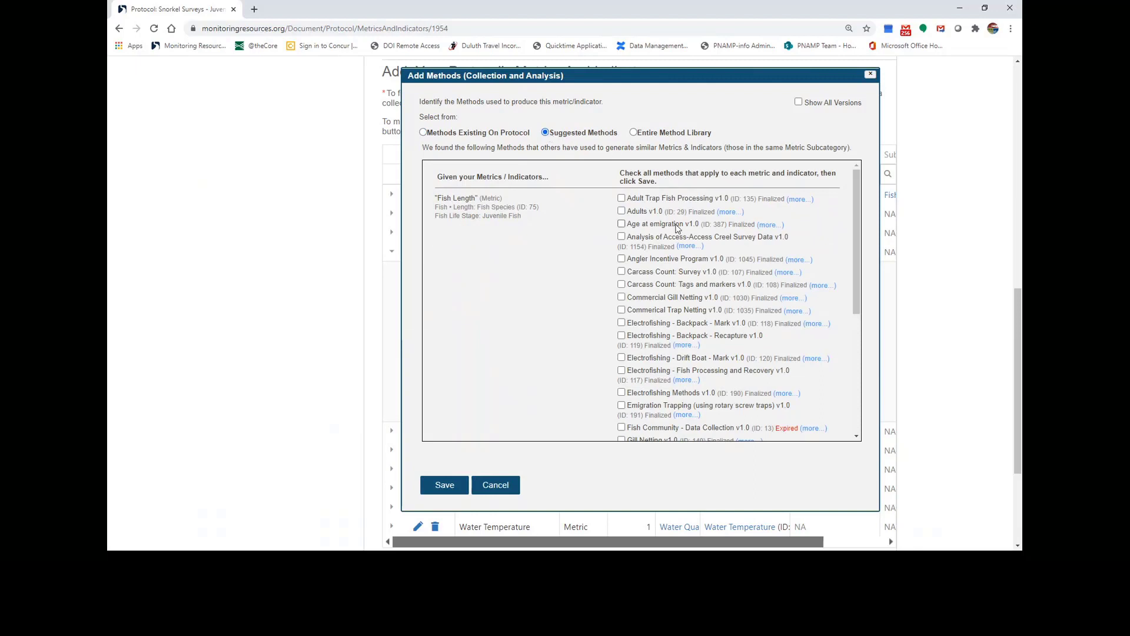
{"action": "scroll", "coordinate": [674, 232], "scroll_direction": "down", "scroll_amount": 4}
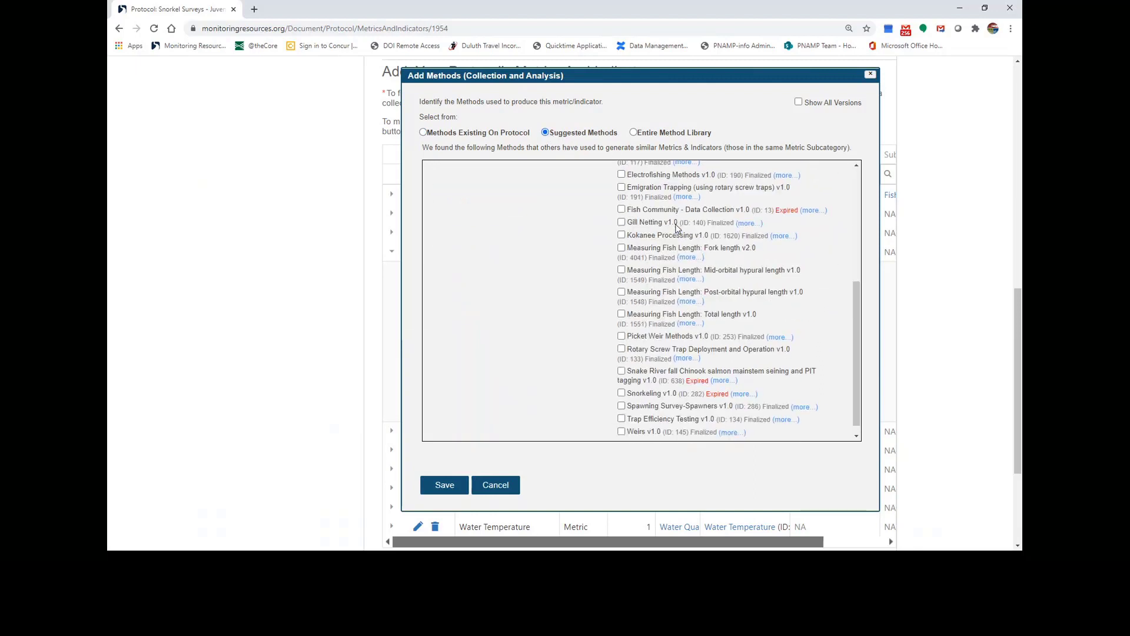
{"action": "left_click", "coordinate": [621, 249]}
{"action": "left_click", "coordinate": [621, 315]}
Review the Fork length v2.0 procedure details, then save both length methods to Fish Length
{"action": "left_click", "coordinate": [687, 259]}
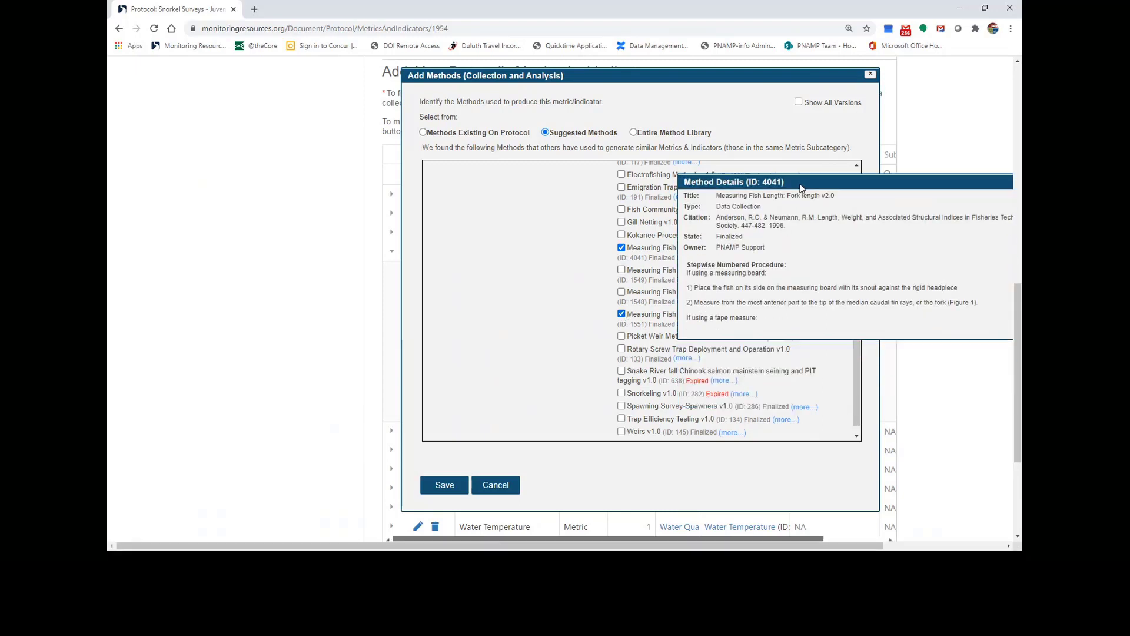
{"action": "left_click_drag", "start_coordinate": [800, 185], "coordinate": [481, 173]}
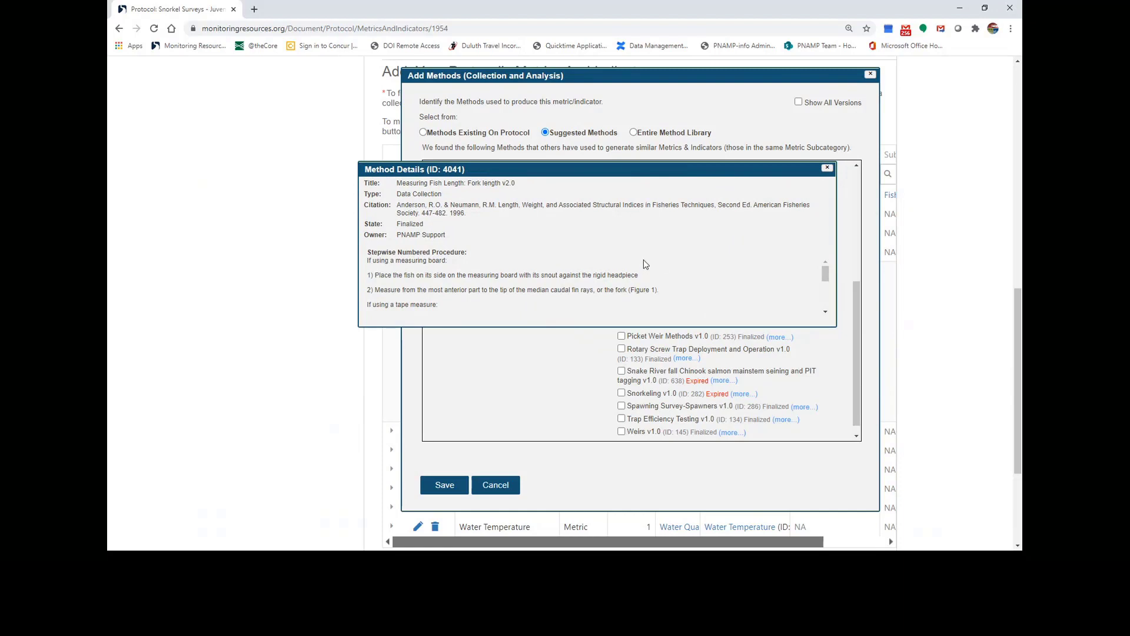
{"action": "scroll", "coordinate": [643, 259], "scroll_direction": "down", "scroll_amount": 4}
{"action": "scroll", "coordinate": [645, 271], "scroll_direction": "up", "scroll_amount": 5}
{"action": "left_click", "coordinate": [827, 169]}
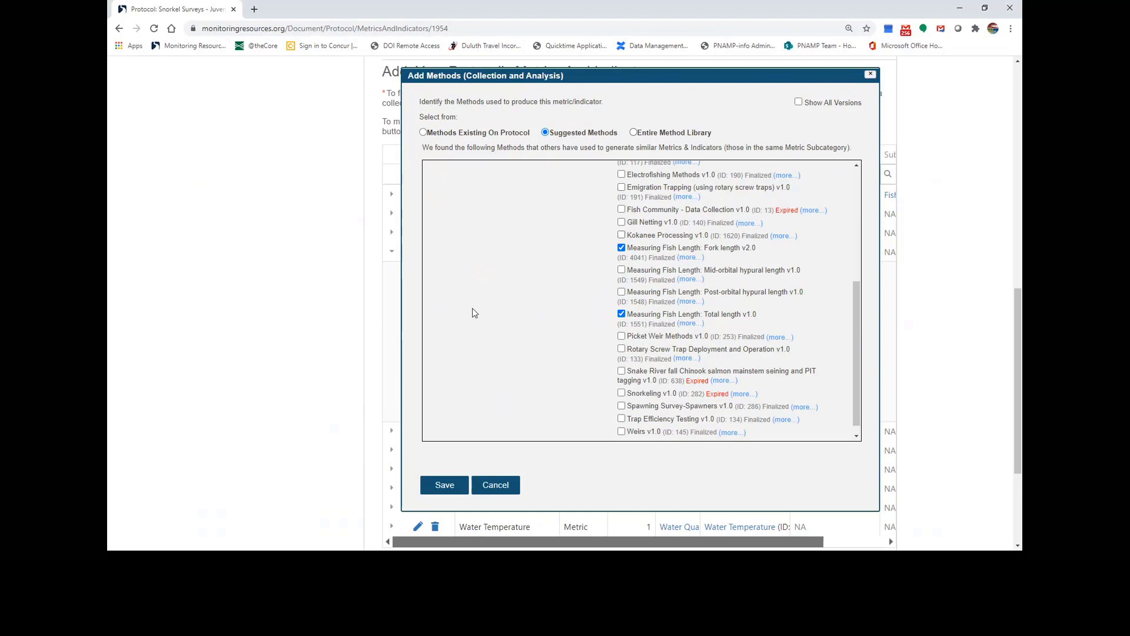
{"action": "left_click", "coordinate": [445, 485]}
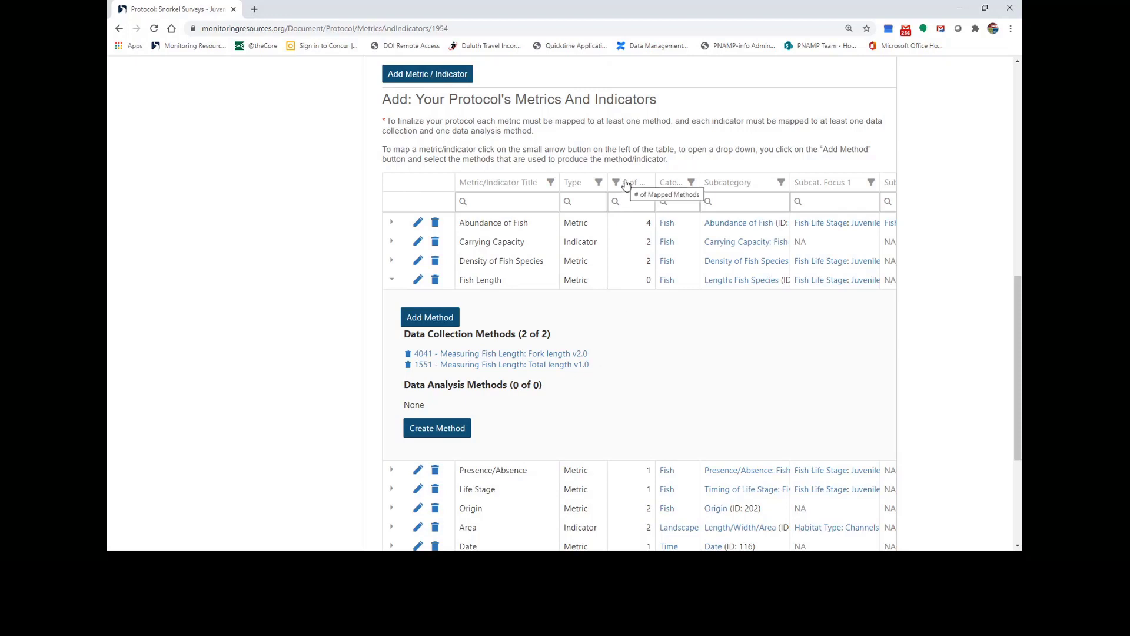
Scroll up to confirm Fish Length lists Fork length v2.0 and Total length v1.0
{"action": "scroll", "coordinate": [475, 221], "scroll_direction": "up", "scroll_amount": 4}
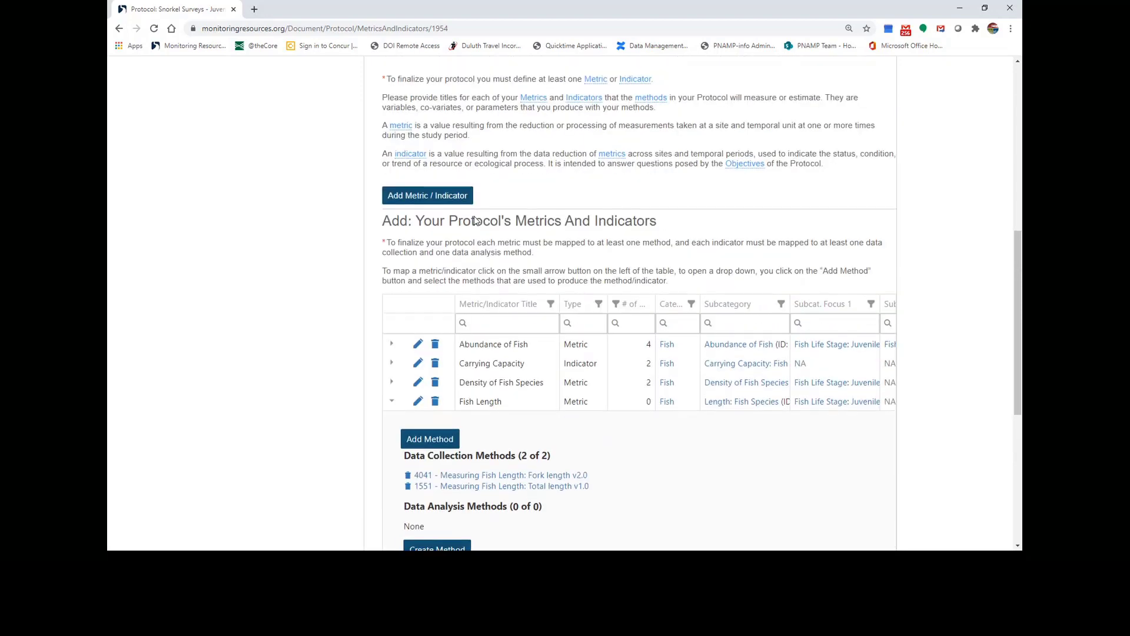
{"action": "scroll", "coordinate": [476, 220], "scroll_direction": "up", "scroll_amount": 3}
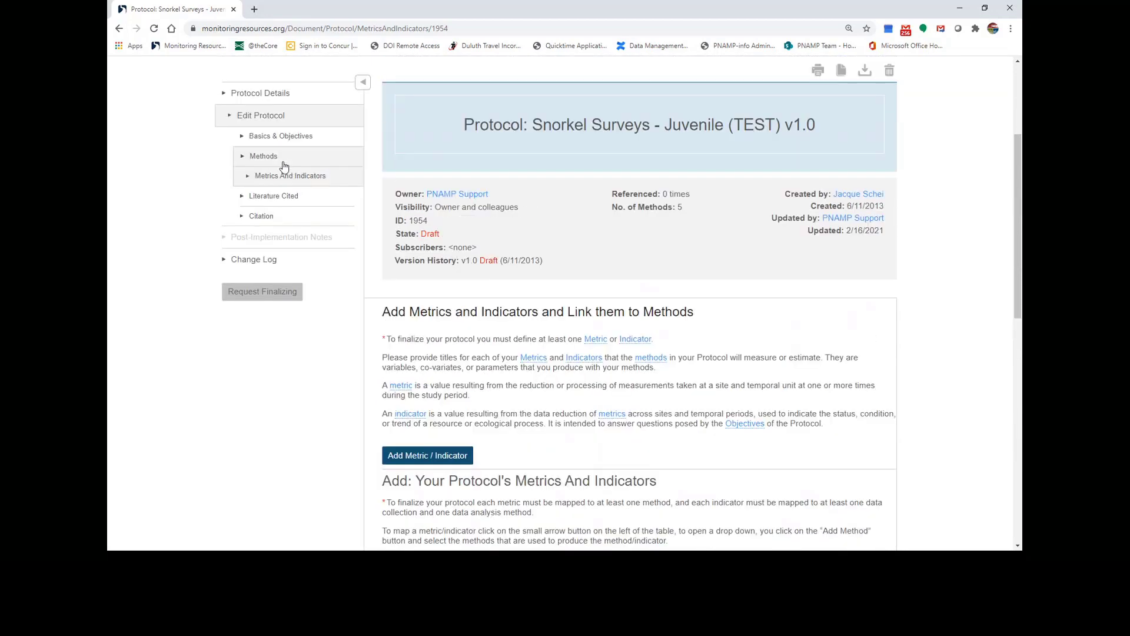
{"action": "left_click", "coordinate": [269, 157]}
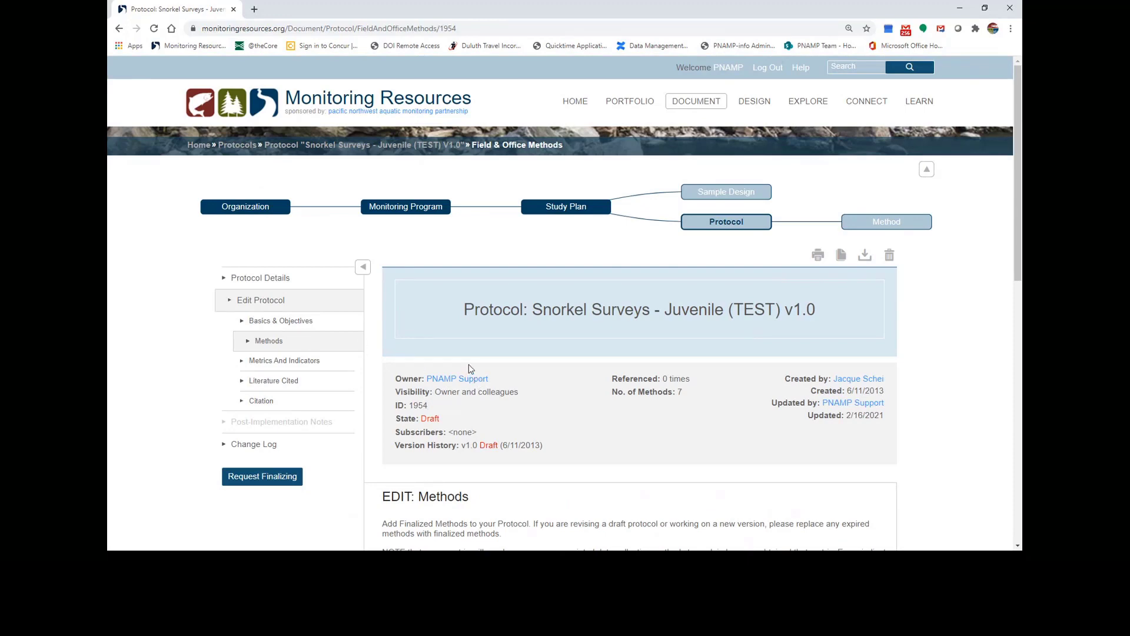
{"action": "scroll", "coordinate": [471, 369], "scroll_direction": "down", "scroll_amount": 4}
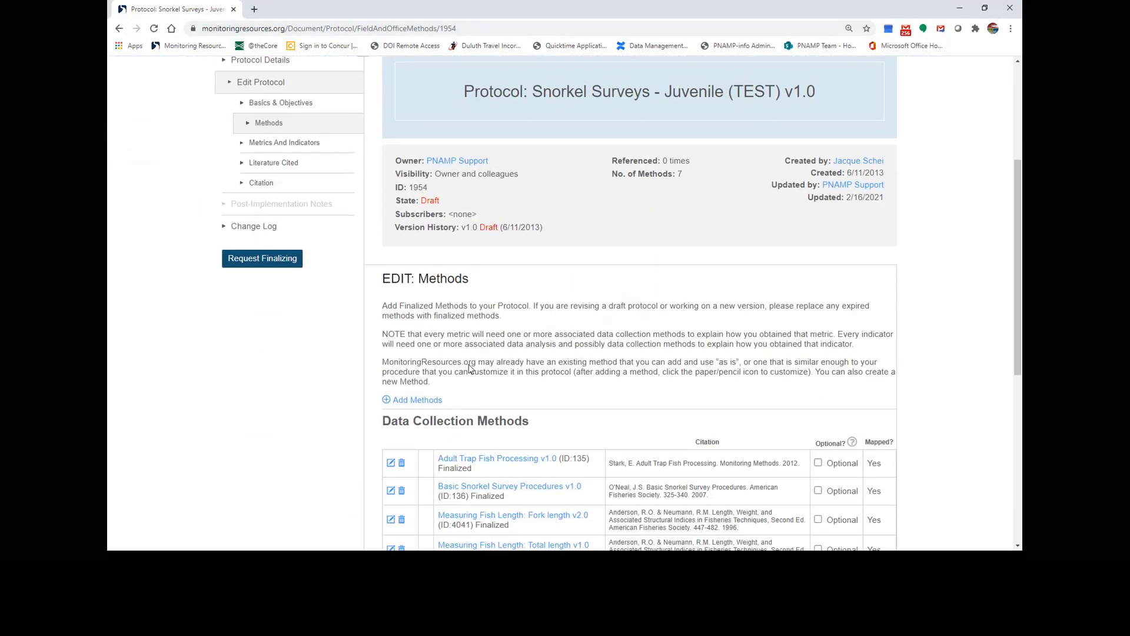
{"action": "scroll", "coordinate": [470, 365], "scroll_direction": "down", "scroll_amount": 3}
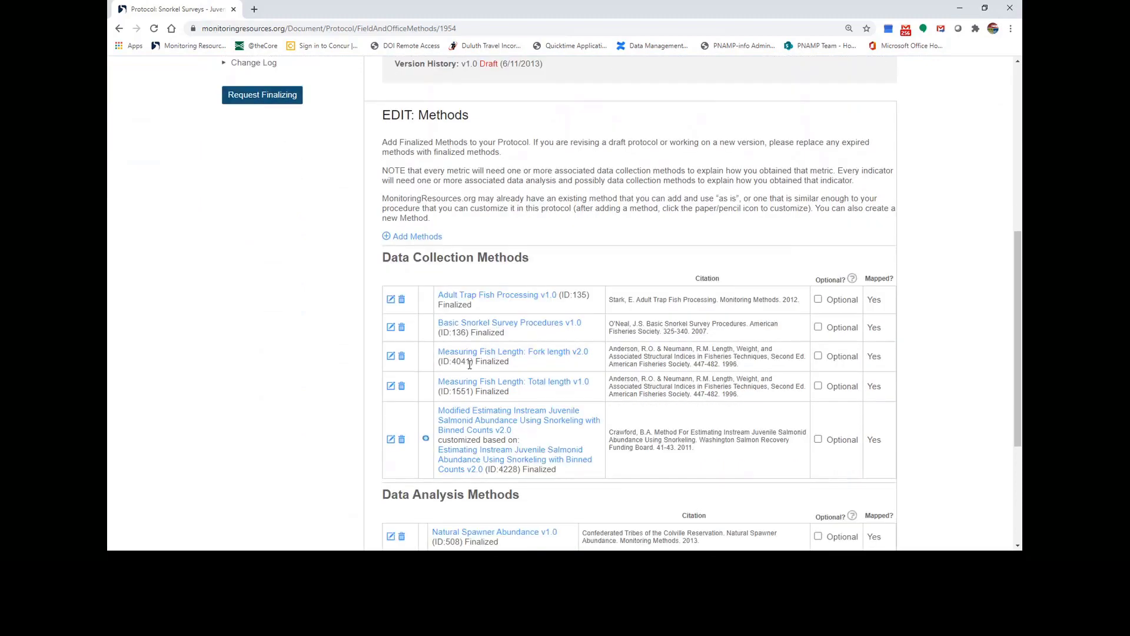